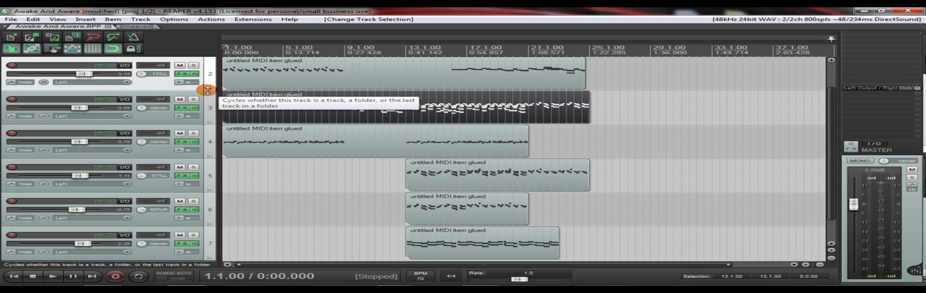
- Examine the Guitar Rig 5 Reflektor reverb in the first track's FX chain and close the chain
scroll(207, 90, up, 1)
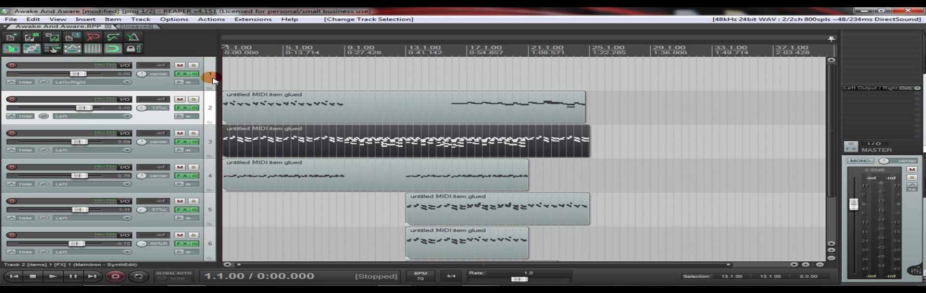
click(181, 76)
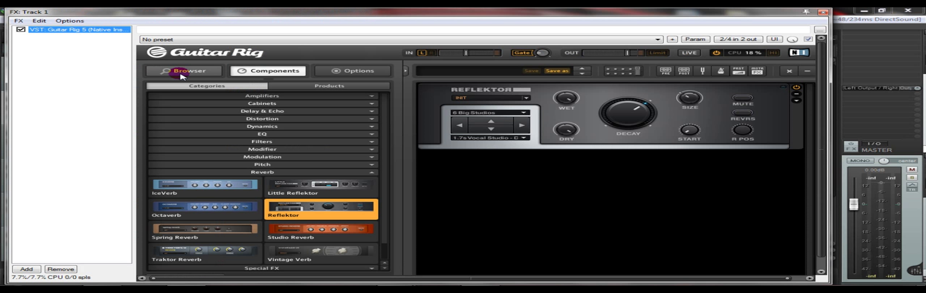
click(542, 91)
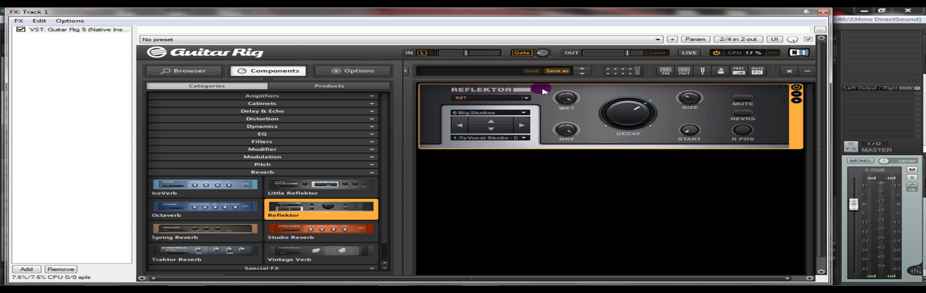
click(98, 62)
key(Escape)
right_click(187, 75)
click(188, 75)
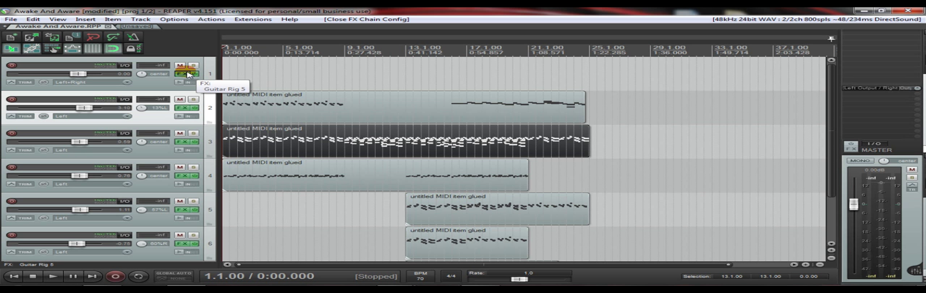
click(187, 74)
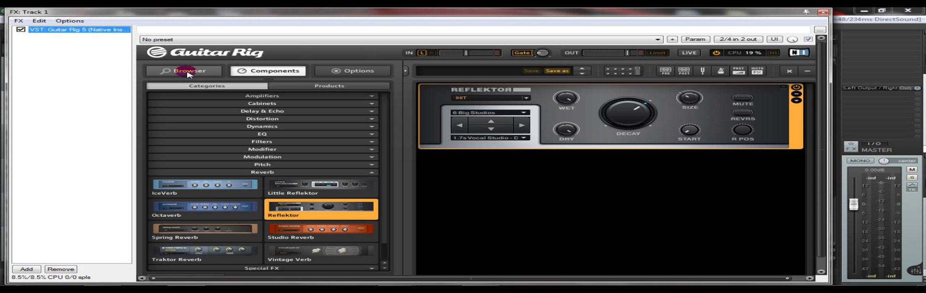
double_click(106, 30)
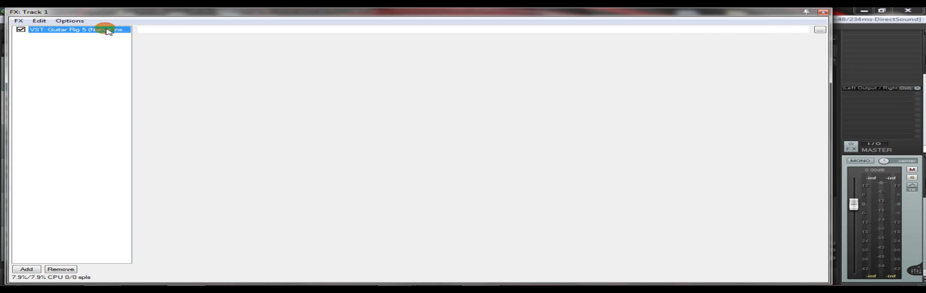
key(Escape)
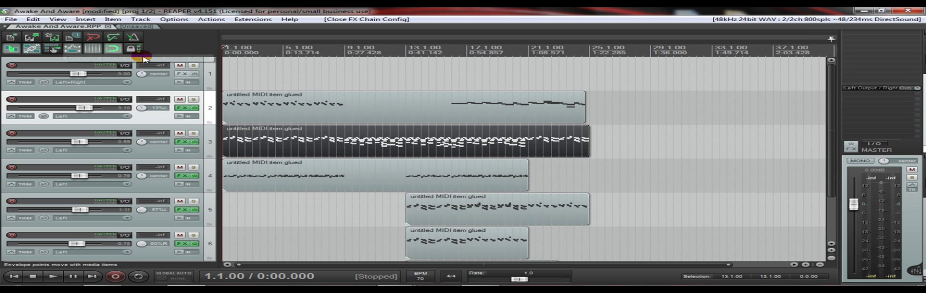
- Delete the empty first track that holds the Guitar Rig 5 effect
click(205, 64)
key(Delete)
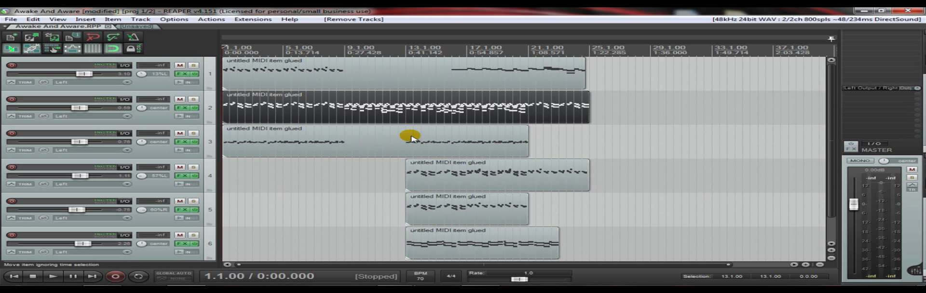
- Play the full mix from measure 13, where the item on track 4 starts, and stop playback
click(407, 172)
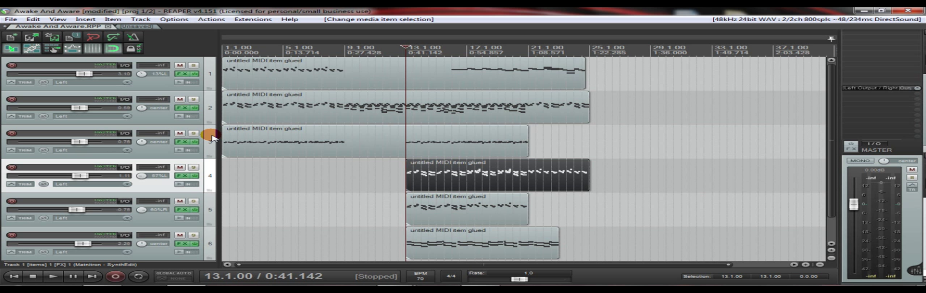
key(space)
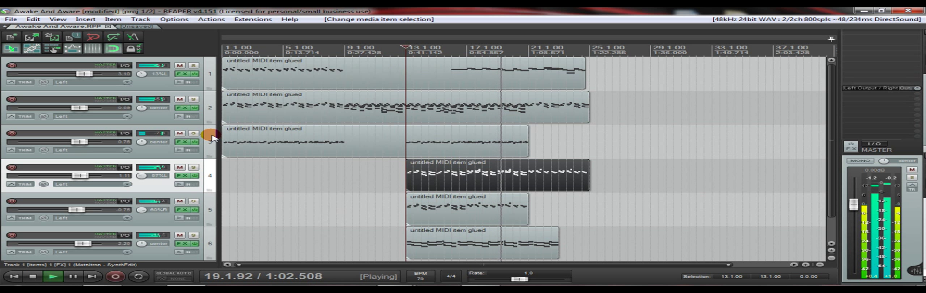
key(space)
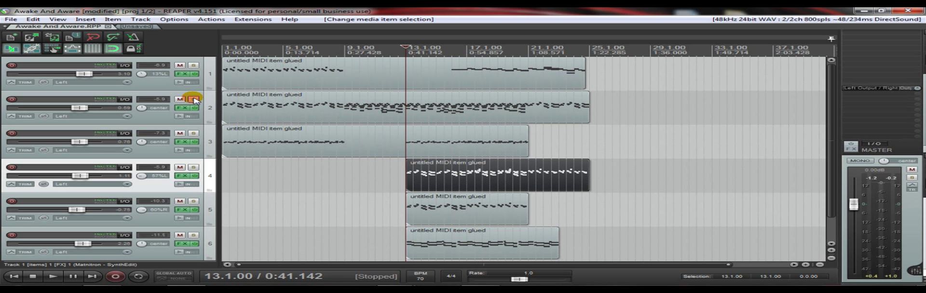
- Solo track 2 and open its SampleTank 2 instrument, dismissing the privileges notice, to view the piano sound in the browser
click(194, 99)
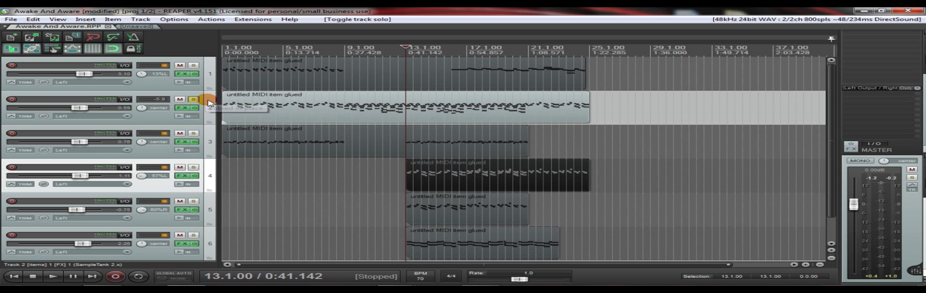
click(182, 108)
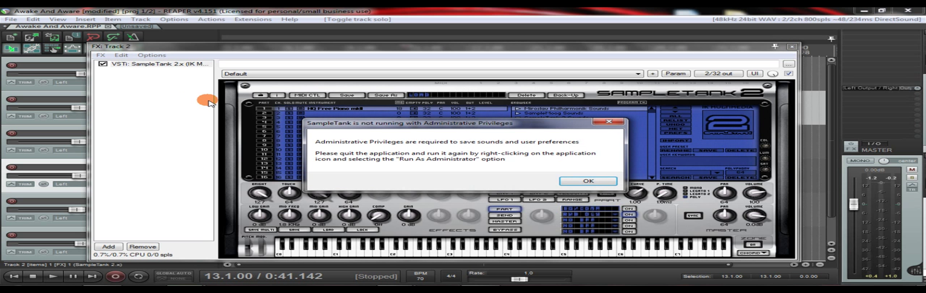
key(Return)
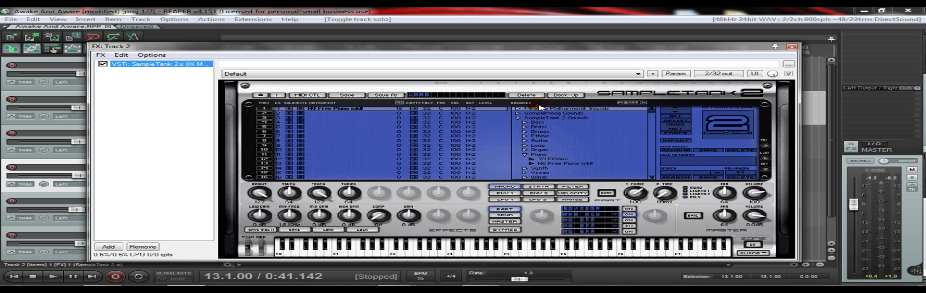
click(543, 164)
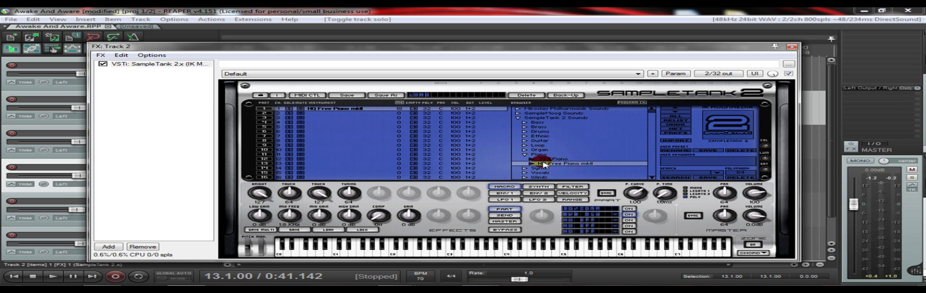
click(543, 118)
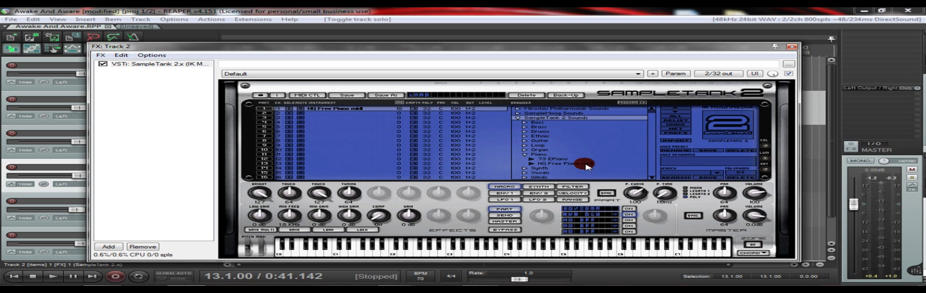
- Add the Cinematic Verb plug-in from the Favorites folder to track 2's FX chain
double_click(150, 85)
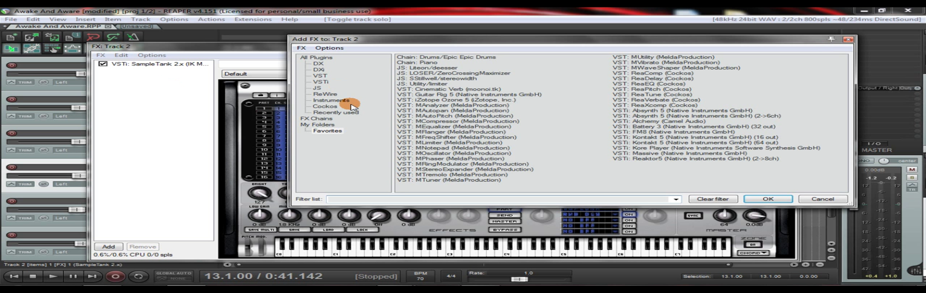
click(327, 131)
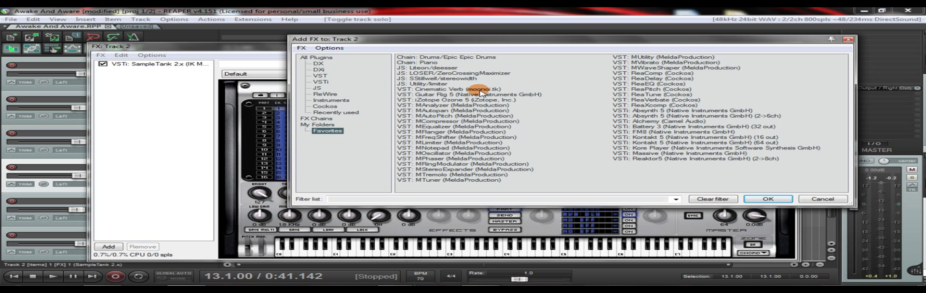
double_click(461, 90)
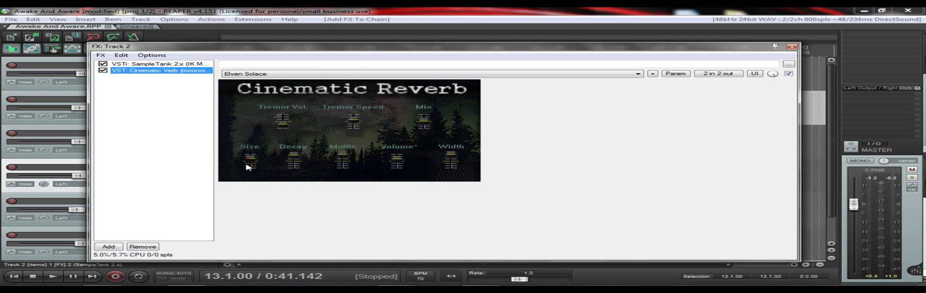
- Move the FX window off the track controls and audition track 2 with the Elven Solace reverb preset
drag(197, 50, 376, 42)
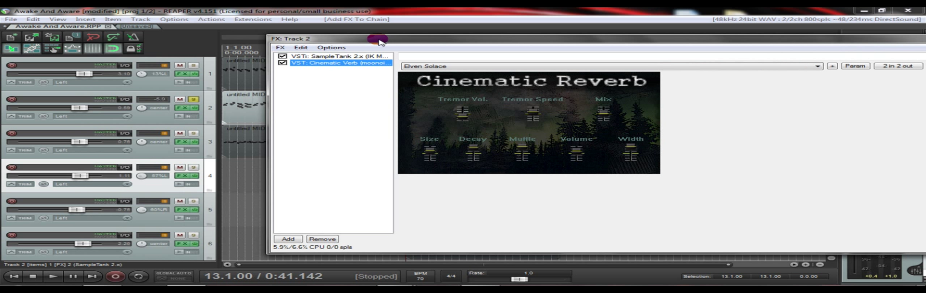
key(space)
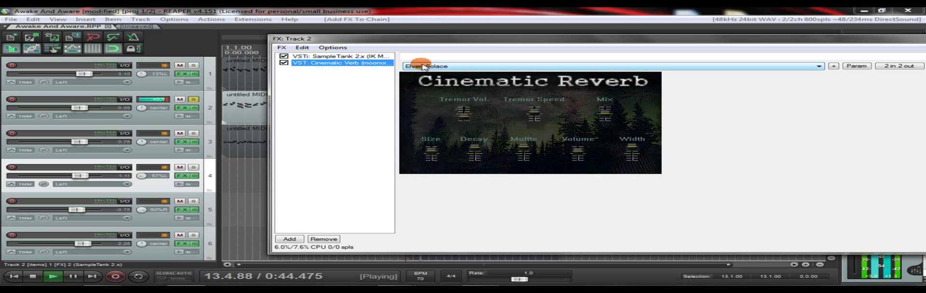
key(space)
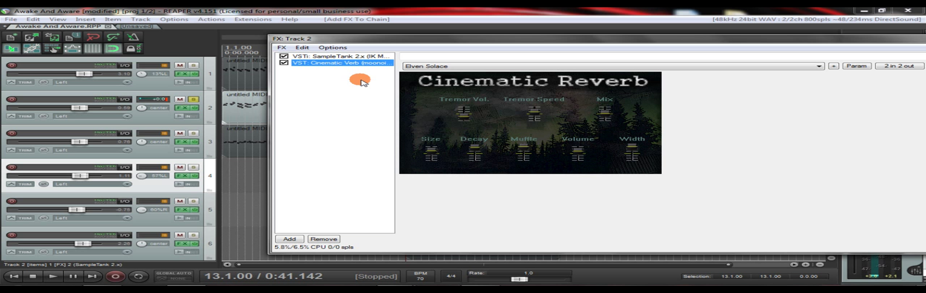
- Adjust the Decay slider of Cinematic Reverb and play the soloed track from measure 13 to hear the change
click(476, 149)
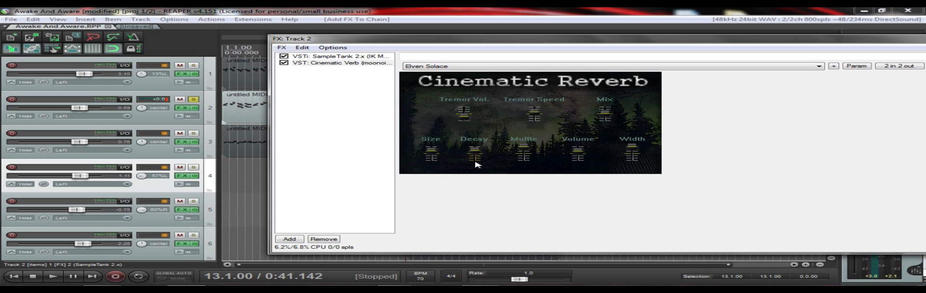
key(space)
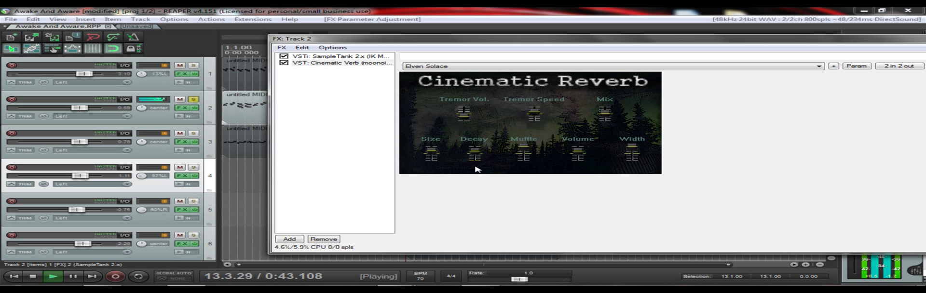
key(space)
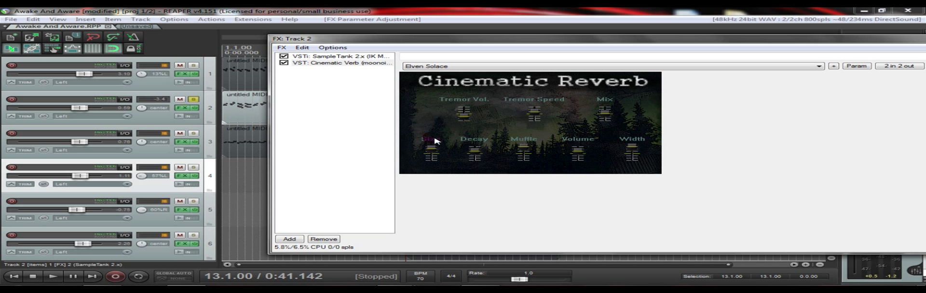
key(space)
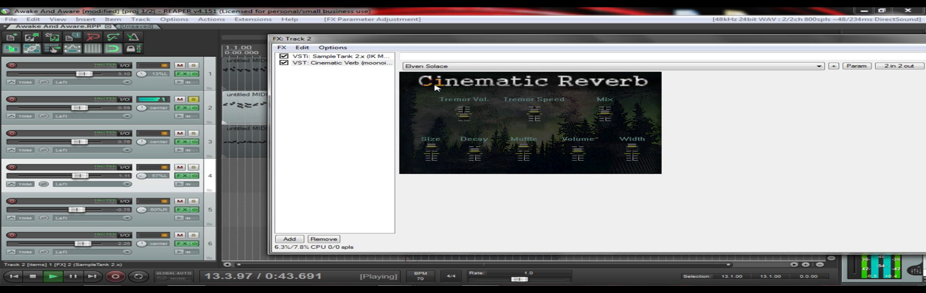
click(381, 82)
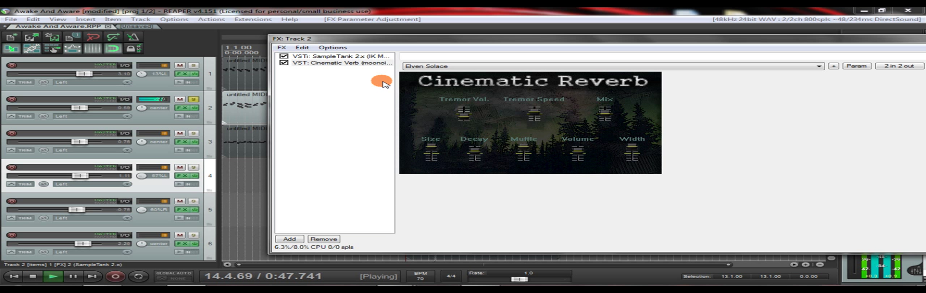
key(space)
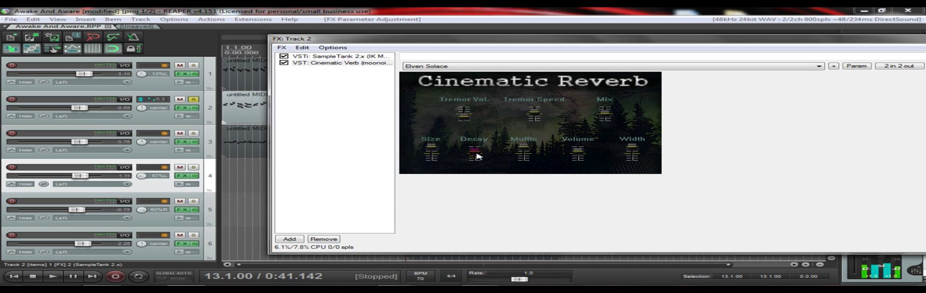
- Close track 2's FX window and take the track out of solo
drag(701, 39, 531, 39)
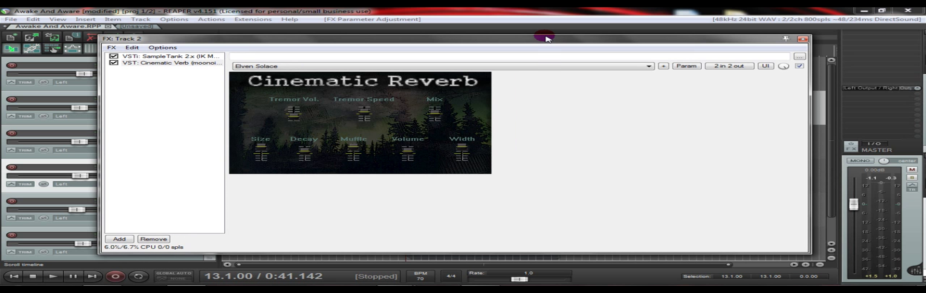
click(194, 100)
click(193, 100)
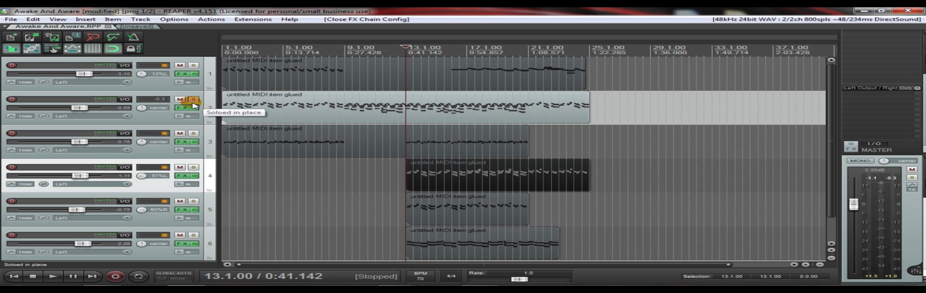
click(193, 101)
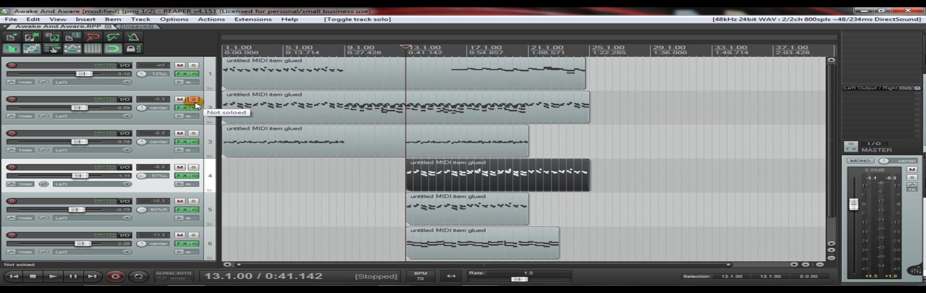
- Solo the first track and play it from the start of its MIDI item
click(196, 67)
click(225, 69)
key(space)
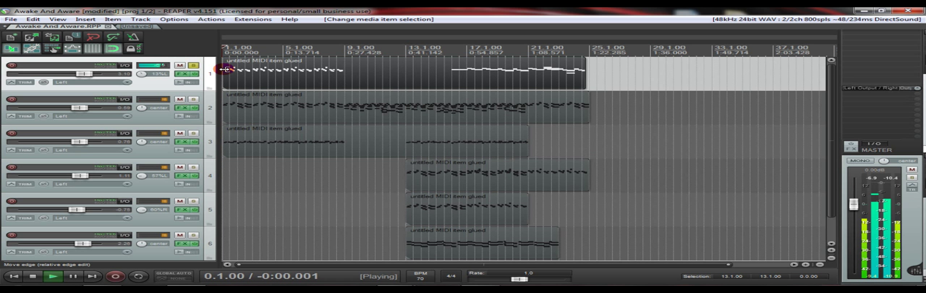
- Open track 1's effects chain and add ReaVerbate after the Matnitron instrument
click(182, 74)
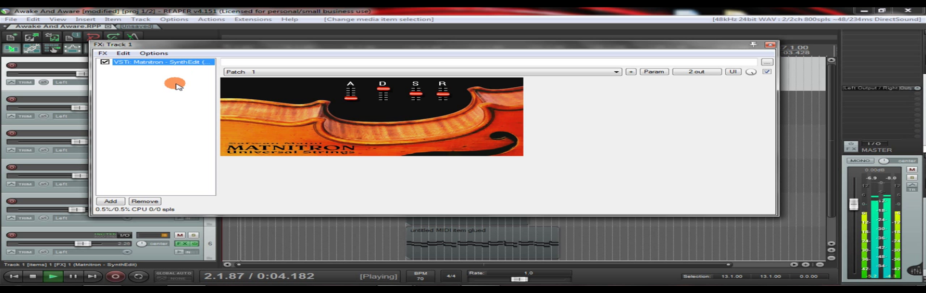
double_click(173, 74)
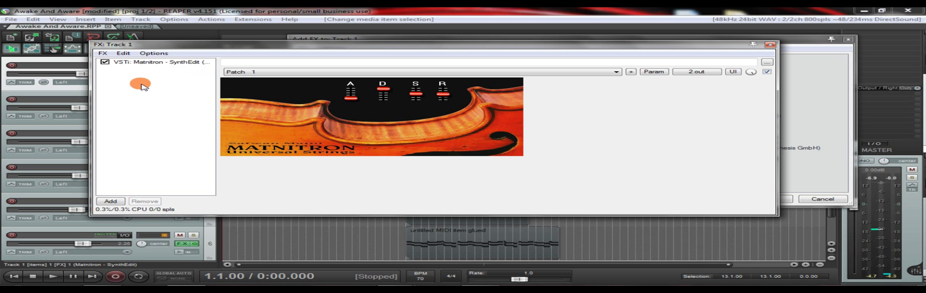
double_click(139, 85)
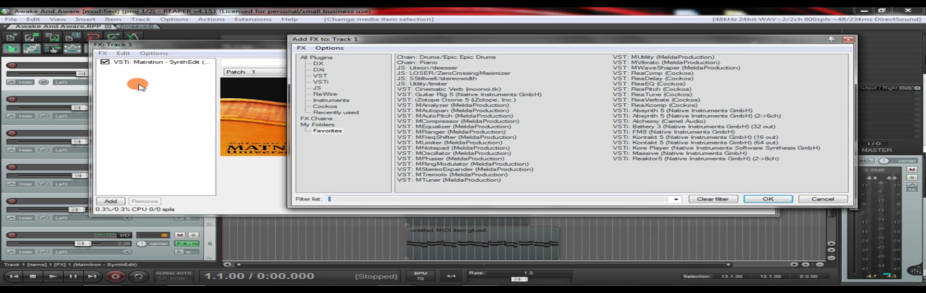
double_click(651, 102)
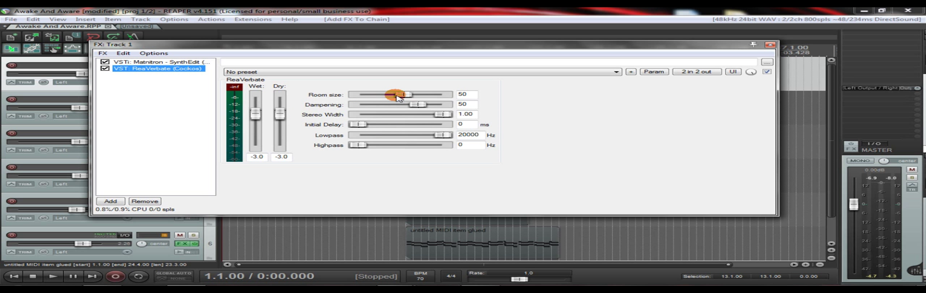
- Play the soloed track 1 while setting ReaVerbate's dry level to +0.0 and its room size to 83
key(space)
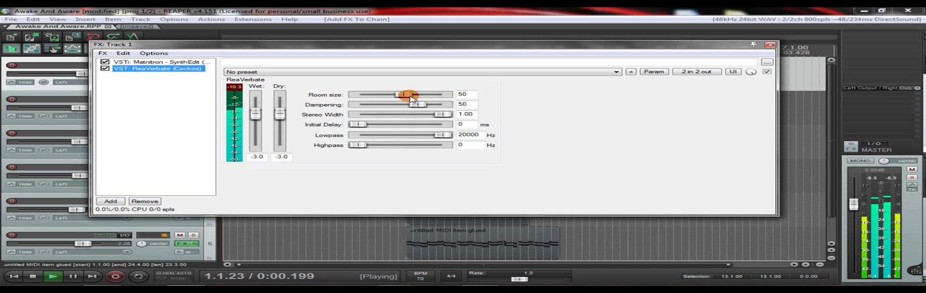
click(280, 114)
drag(280, 115, 279, 111)
drag(404, 95, 432, 99)
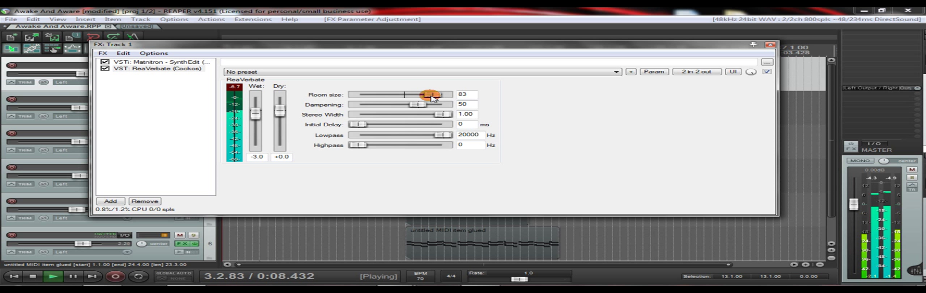
key(space)
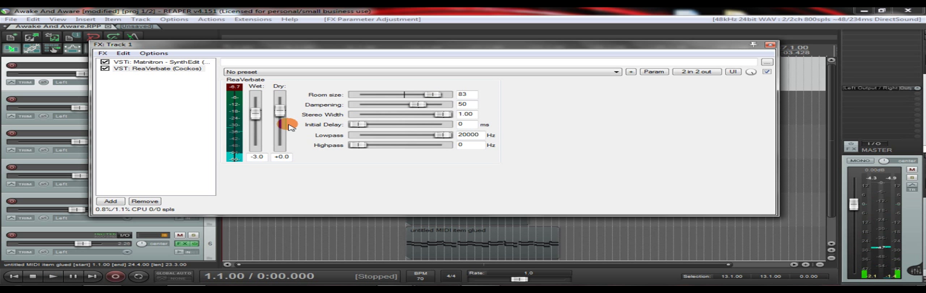
- Copy ReaVerbate from track 1's effects chain, close the chain and take the track out of solo
click(770, 45)
click(165, 72)
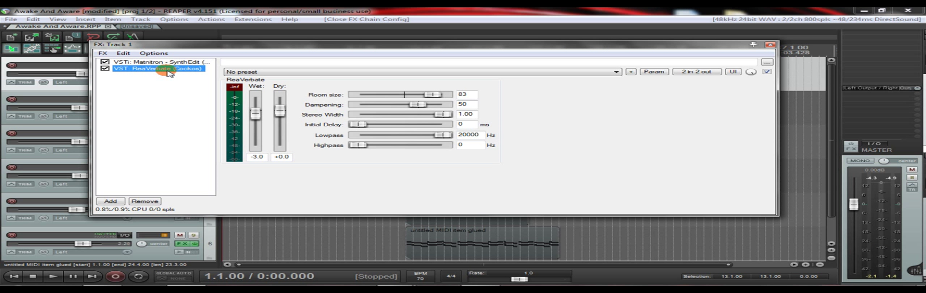
click(182, 73)
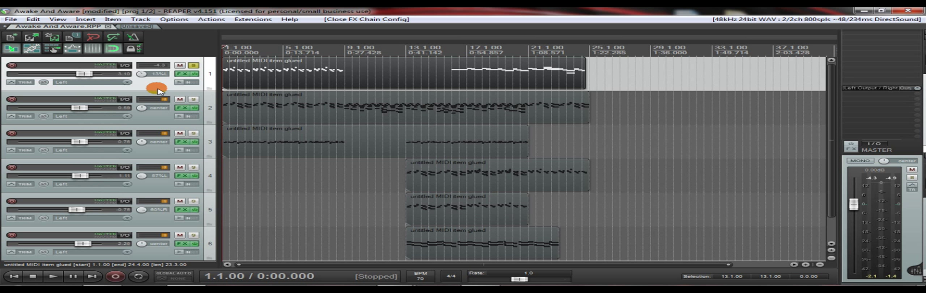
click(193, 65)
- Paste the copied ReaVerbate into track 5's effects chain after Matnitron and close the FX window
scroll(205, 70, down, 1)
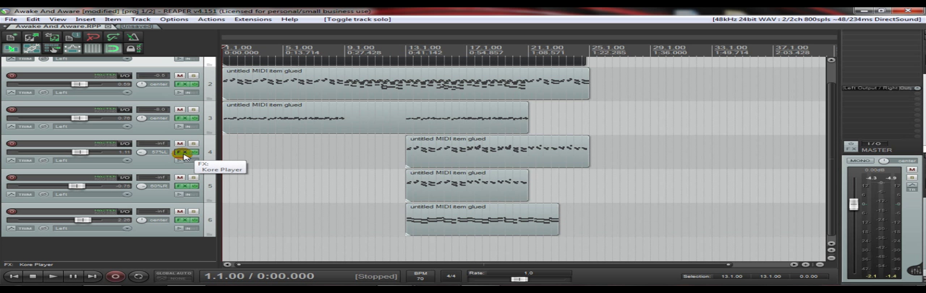
click(182, 186)
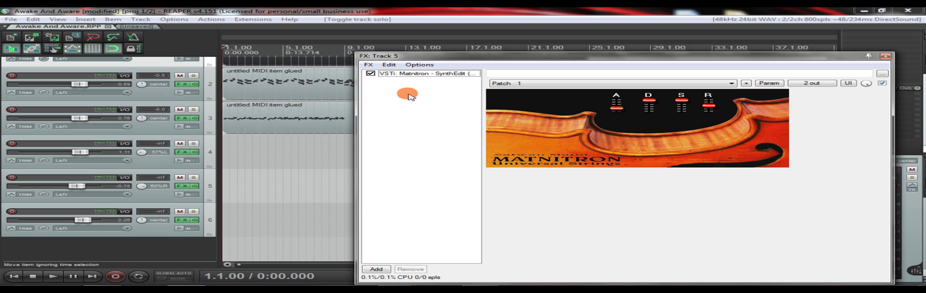
key(ctrl+v)
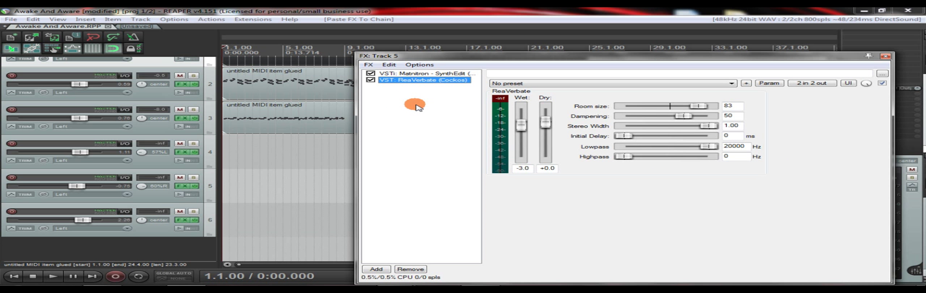
key(Escape)
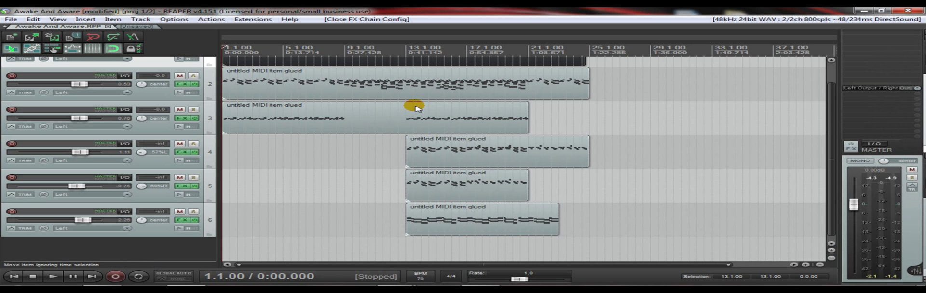
- Solo tracks 5 and 1 and play them together from measure 16
click(411, 190)
click(193, 177)
scroll(216, 147, up, 1)
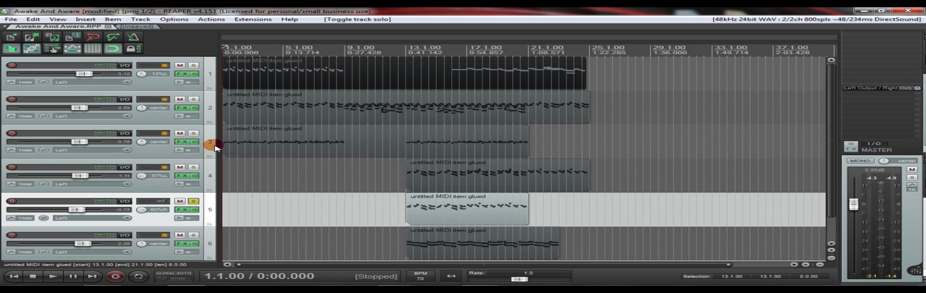
click(193, 65)
click(452, 72)
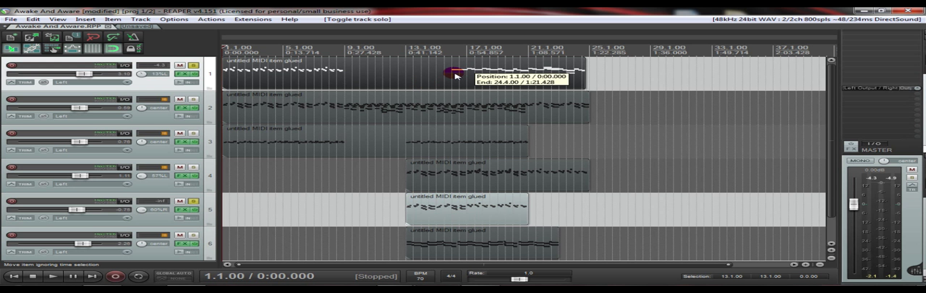
key(space)
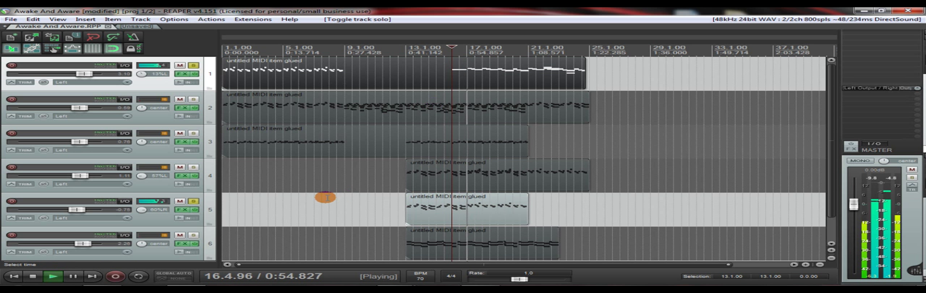
- Adjust the A slider of Matnitron on track 5 during playback and set the track's volume to +1.45 dB
click(181, 210)
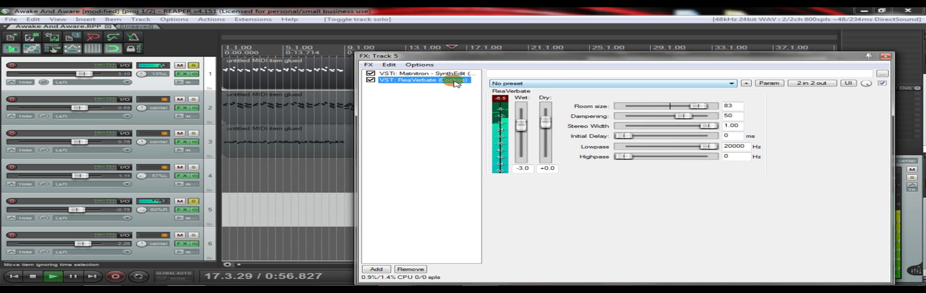
click(429, 74)
drag(616, 109, 618, 117)
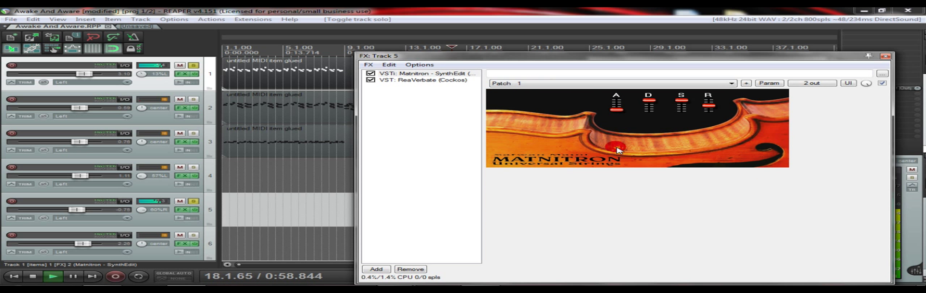
key(Escape)
drag(115, 210, 119, 210)
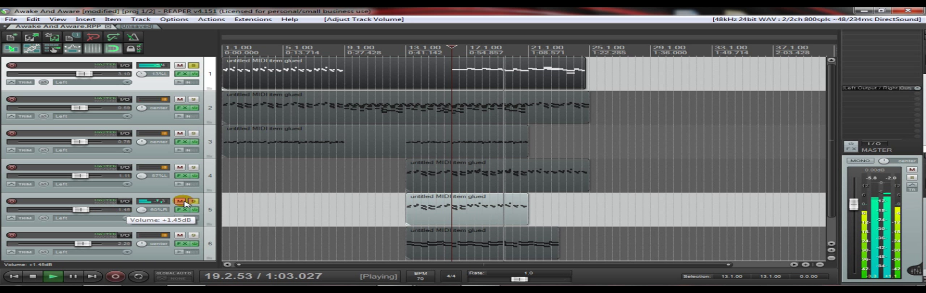
- Stop playback and take tracks 5 and 1 out of solo
key(space)
click(194, 201)
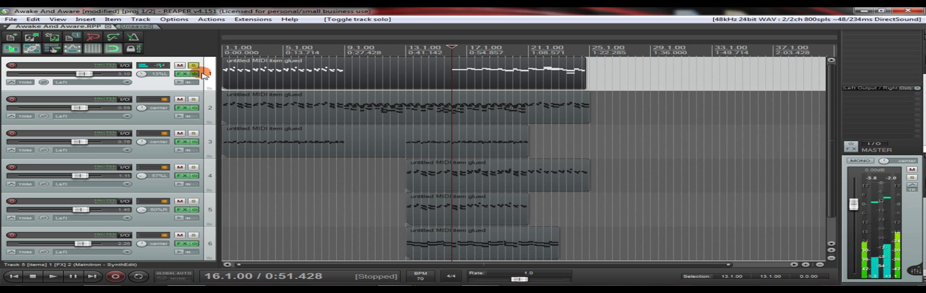
click(193, 65)
- Solo track 3 and audition it from the start of its MIDI item
scroll(211, 71, down, 1)
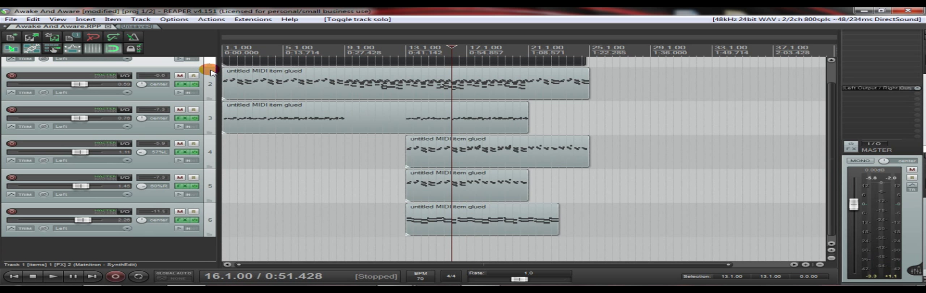
click(195, 109)
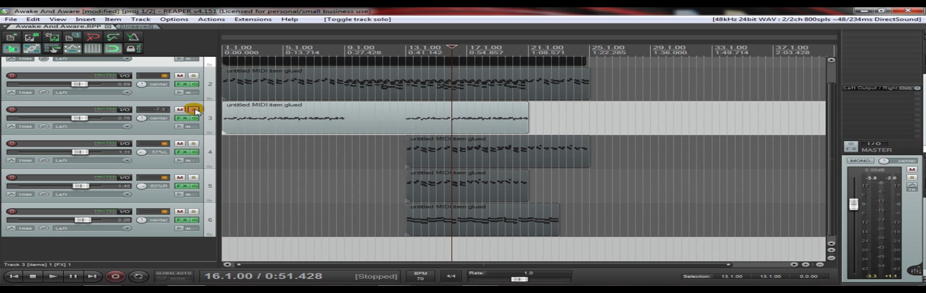
click(222, 110)
key(space)
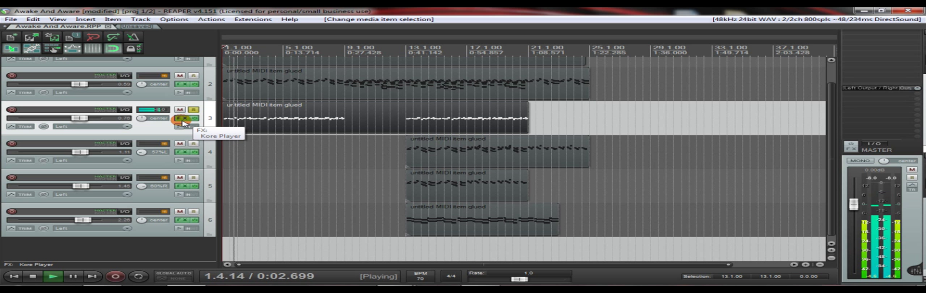
key(space)
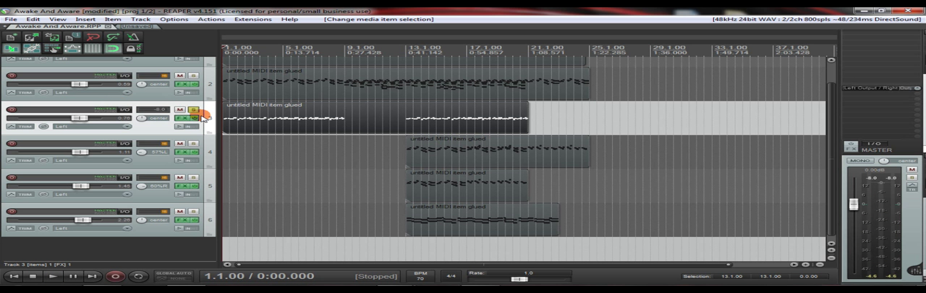
- Open track 3's effects chain, reposition the FX window and add ReaVerbate after Kore Player
click(181, 118)
drag(235, 91, 184, 16)
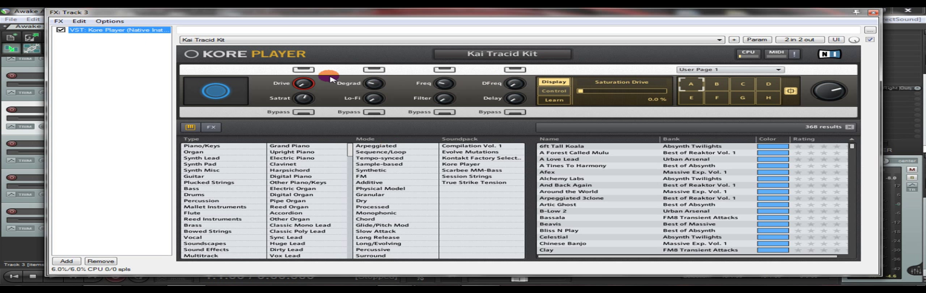
double_click(103, 70)
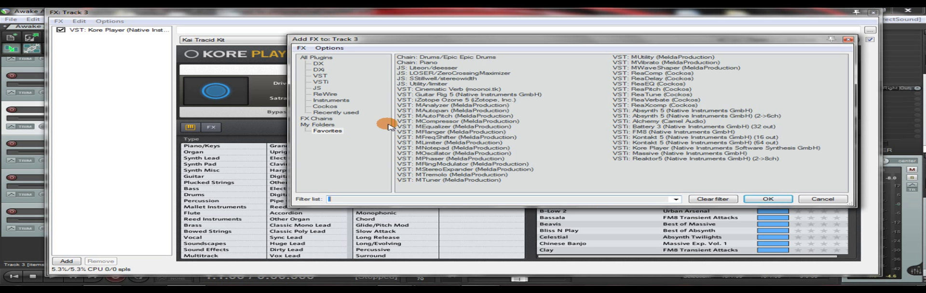
double_click(656, 100)
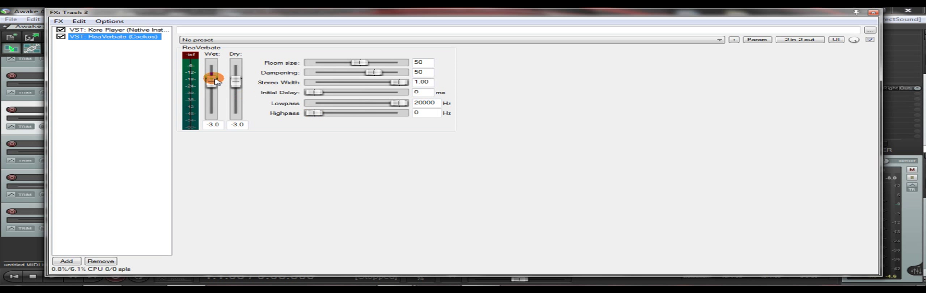
- Set ReaVerbate's dry level on track 3 to +0.0 and its highpass to 1744 Hz while auditioning the track
double_click(238, 84)
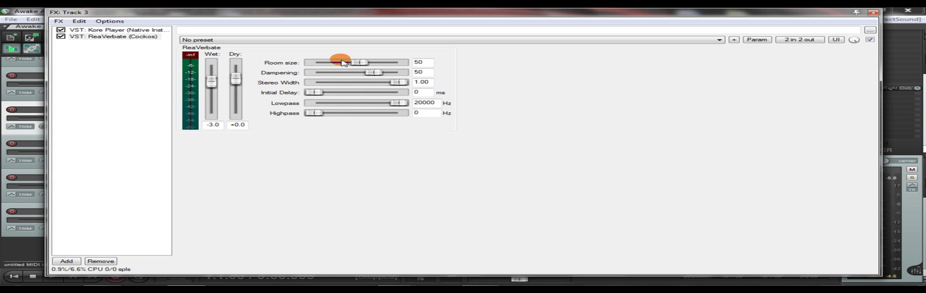
key(space)
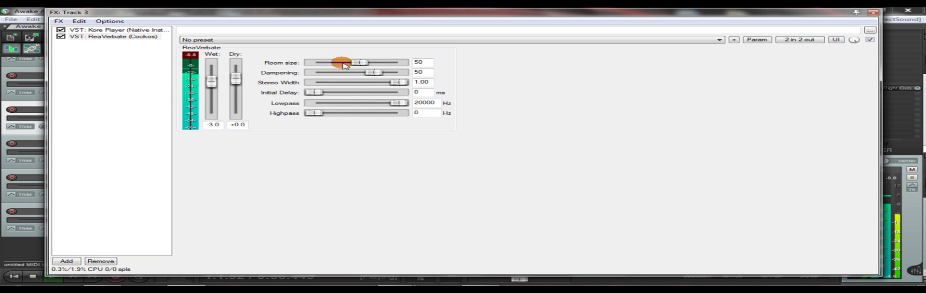
drag(314, 113, 361, 113)
key(space)
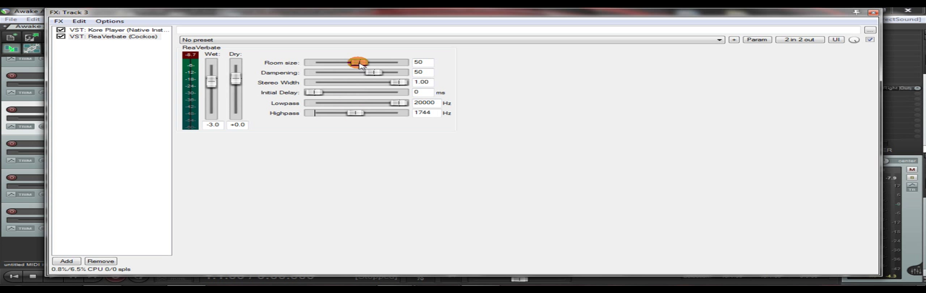
- Play track 3 while setting ReaVerbate's room size to 85 and its highpass to 1304 Hz
key(space)
drag(361, 64, 387, 63)
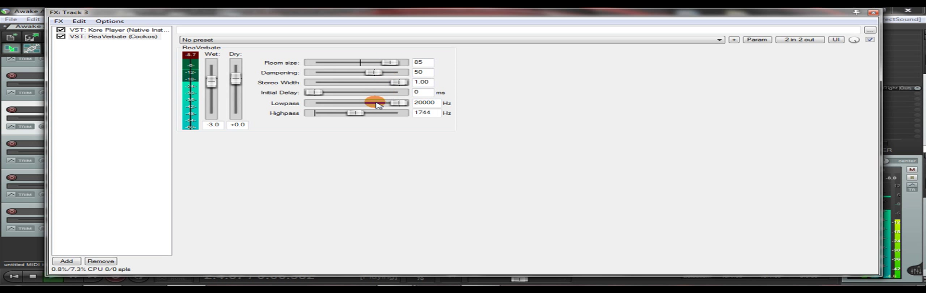
drag(360, 112, 360, 112)
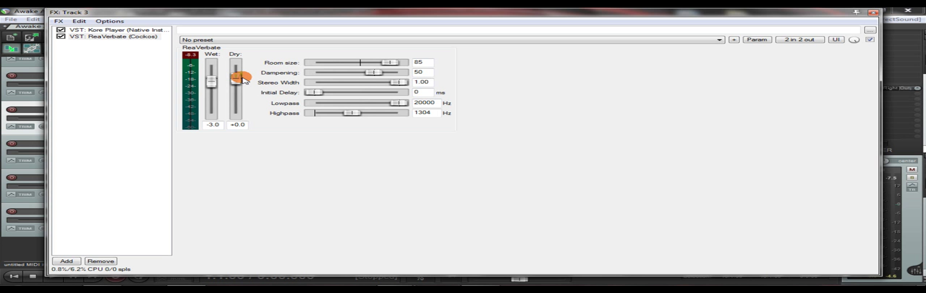
- Close track 3's FX window and take the track out of solo
key(Escape)
click(194, 110)
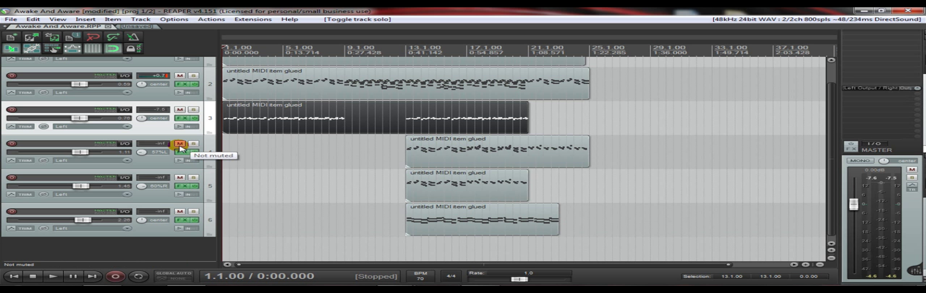
- Mute tracks 4 and 6 and play the remaining tracks from the start of track 5's MIDI item at measure 13
click(179, 144)
click(179, 211)
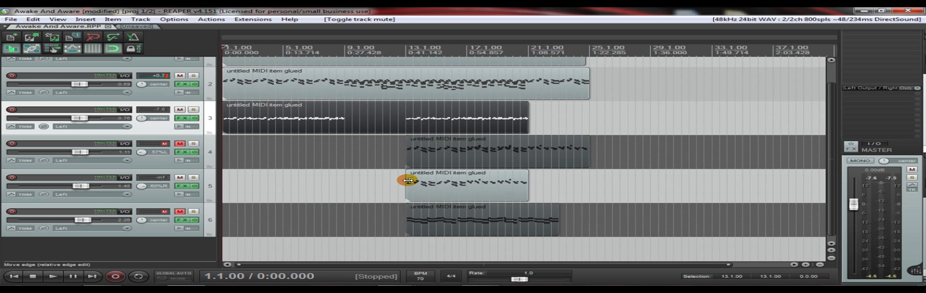
click(408, 180)
key(space)
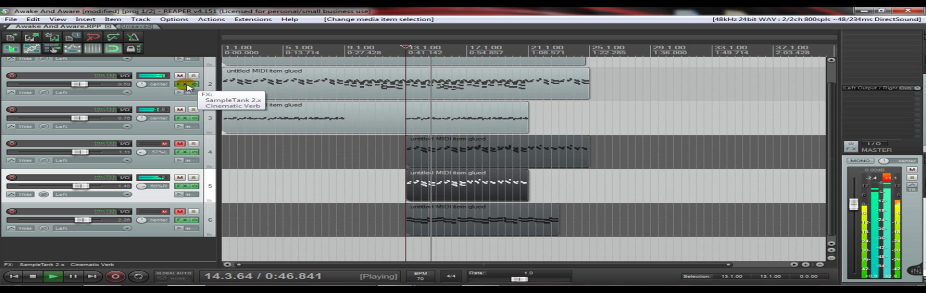
- Stop playback, unmute tracks 4 and 6, and solo track 4
key(space)
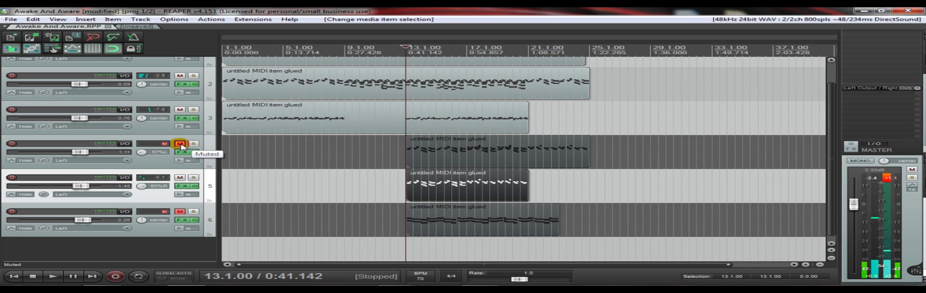
click(179, 144)
click(180, 212)
click(195, 144)
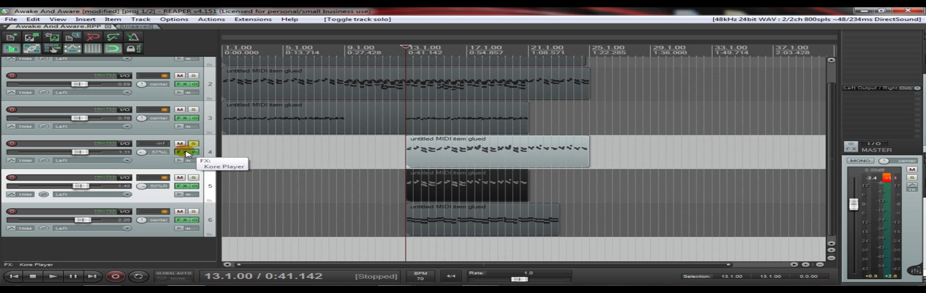
- Open track 4's Kore Player, filter the sounds by Plucked Strings and select Harp Tranquility
click(186, 152)
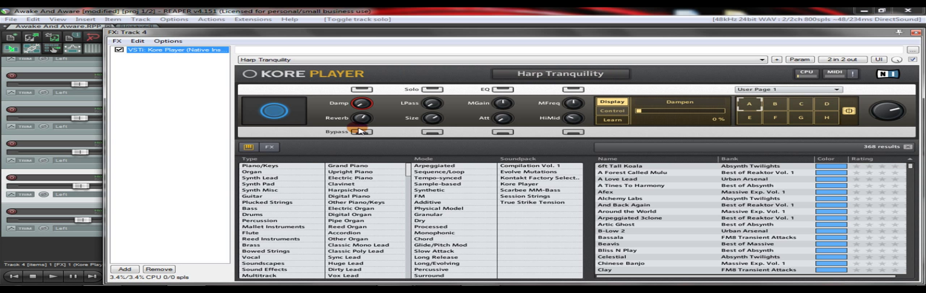
click(267, 203)
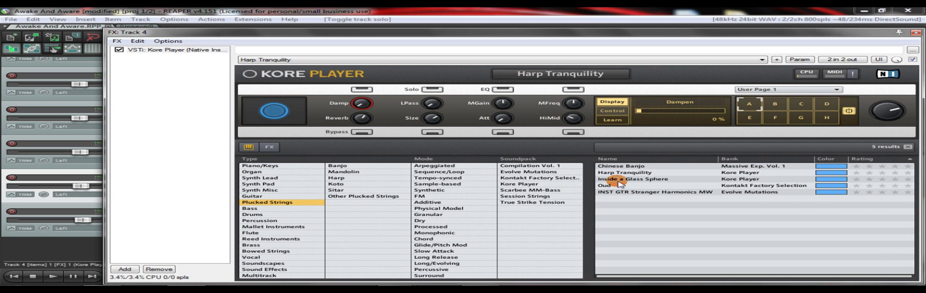
click(617, 172)
- Play the soloed track 4 and add the ReaVerbate effect to its FX chain
double_click(174, 84)
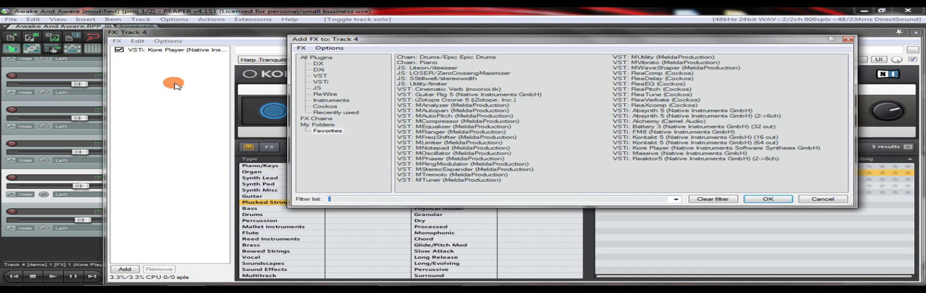
key(Escape)
key(space)
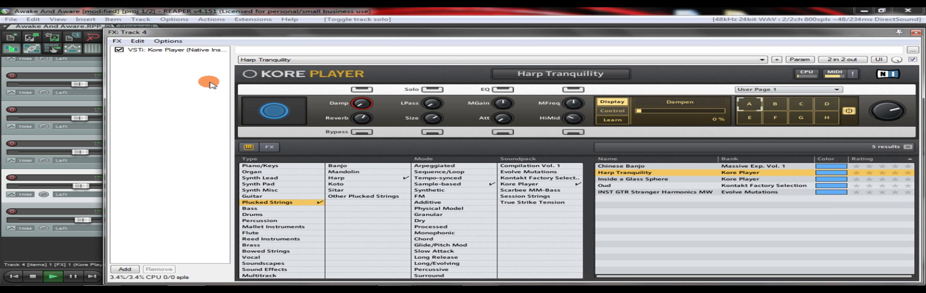
double_click(192, 75)
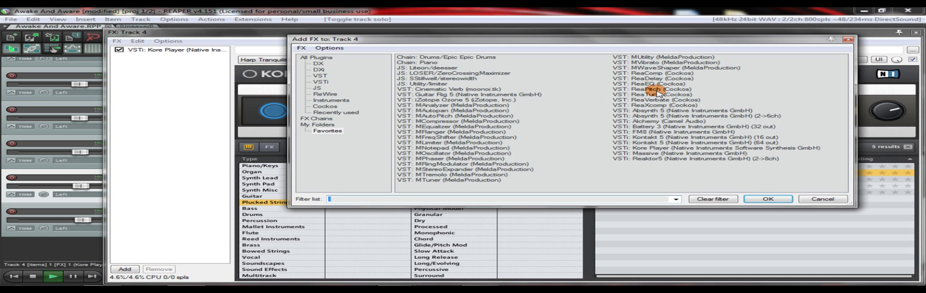
double_click(660, 100)
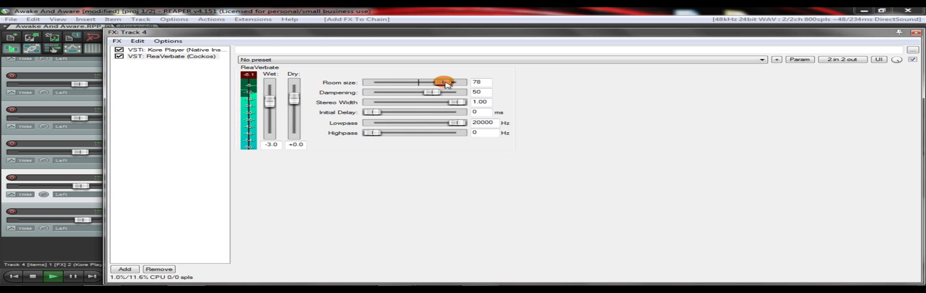
- Set ReaVerbate's room size to 83 and highpass to 490 Hz on track 4 while it plays, and stop playback
drag(453, 85, 454, 84)
drag(372, 133, 404, 135)
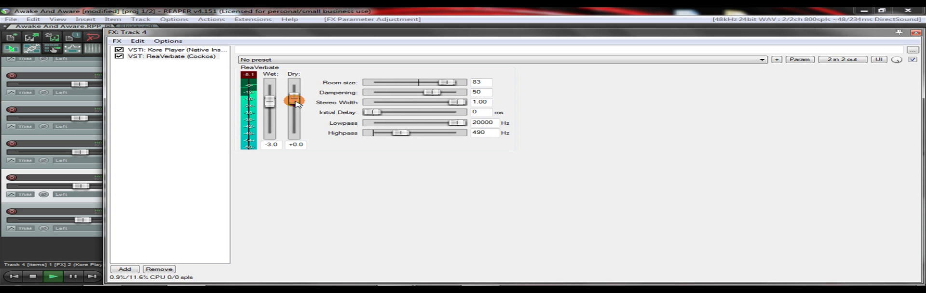
drag(453, 84, 453, 84)
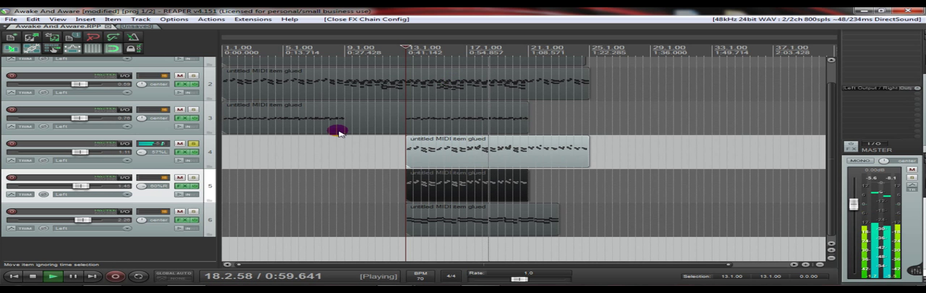
key(space)
- Take track 4 out of solo, solo track 6 and play it from measure 13
click(193, 144)
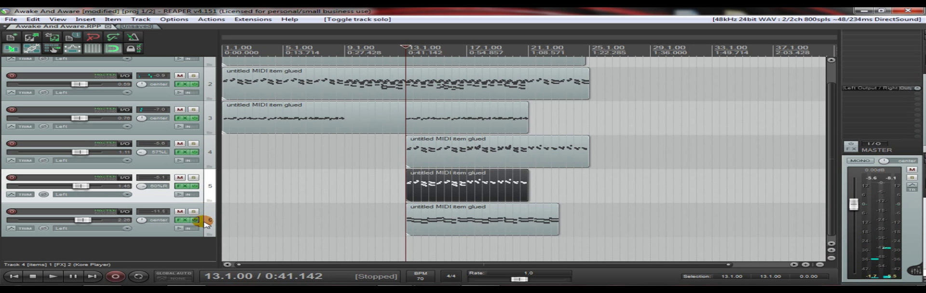
click(193, 212)
key(space)
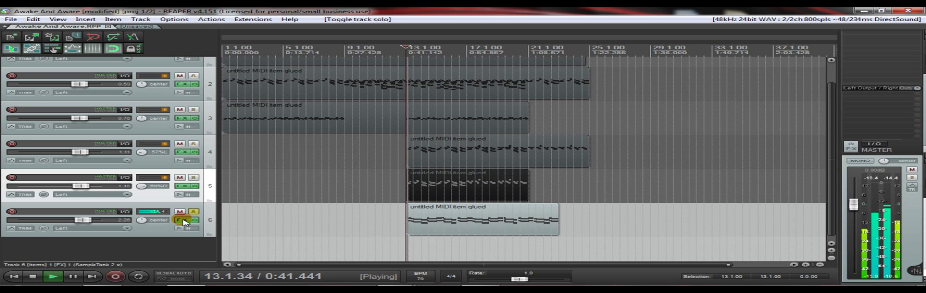
- Stop playback and open track 6's SampleTank to show the French Horns patch among the Miroslav Philharmonik sounds
click(182, 220)
key(Return)
key(space)
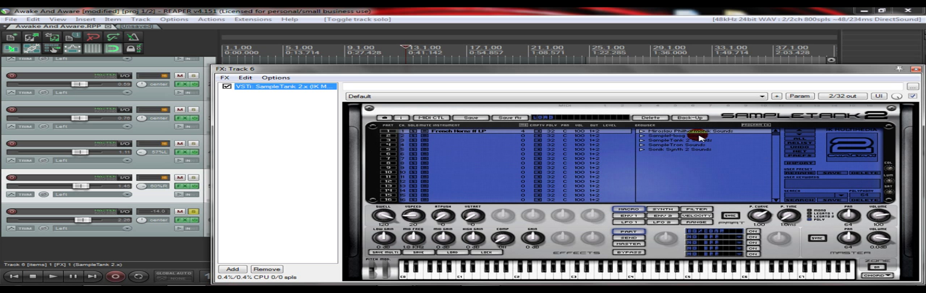
click(487, 134)
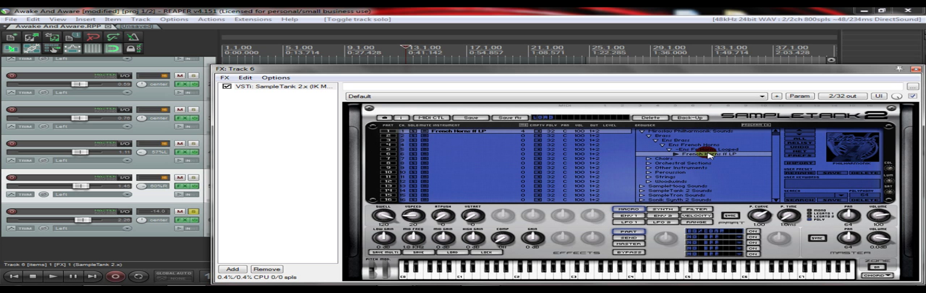
- Add the ReaVerbate effect after SampleTank in track 6's FX chain
double_click(287, 115)
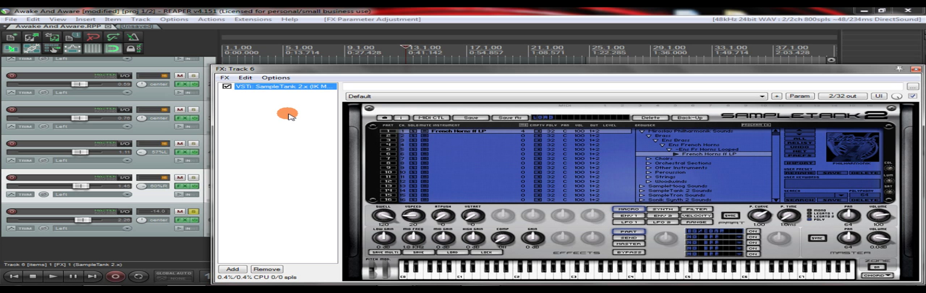
drag(404, 44, 461, 72)
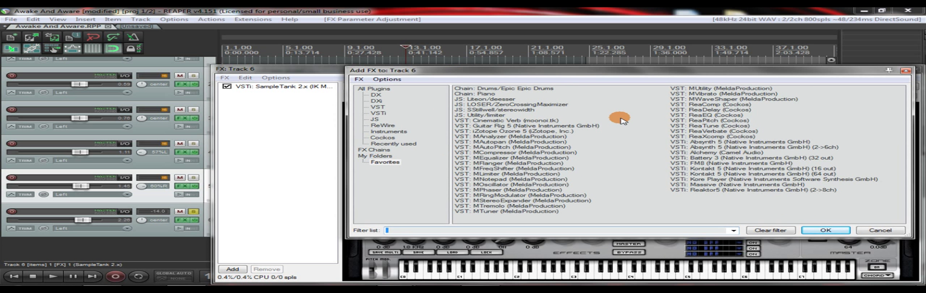
double_click(713, 131)
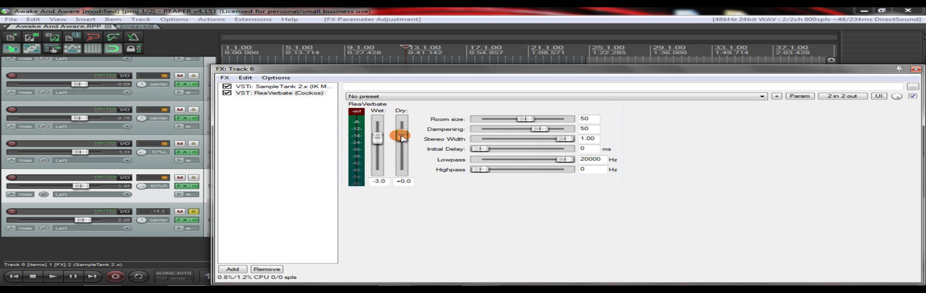
- Play track 6 while setting ReaVerbate's room size to 84, stop playback and reposition the FX window
key(space)
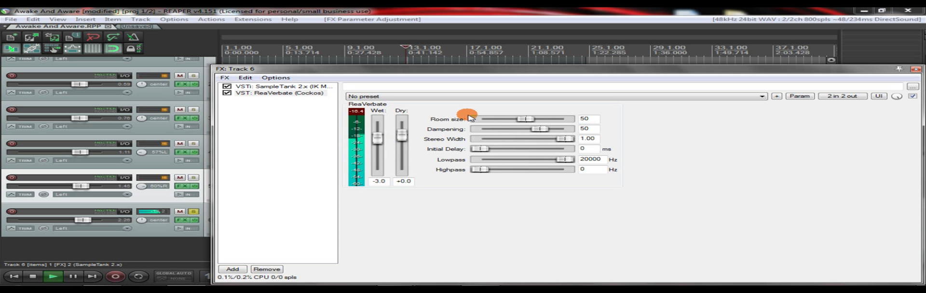
drag(528, 120, 561, 122)
key(space)
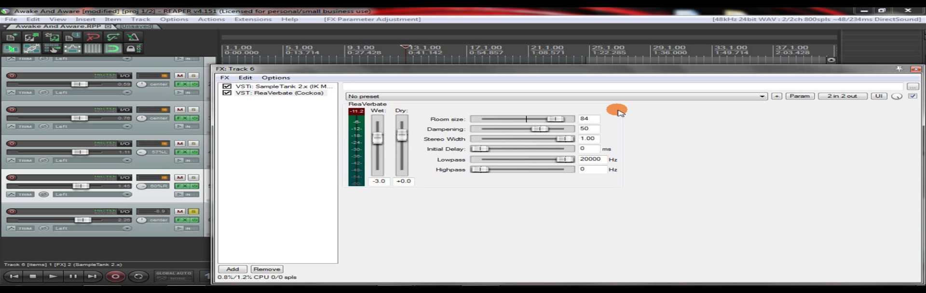
drag(761, 70, 688, 53)
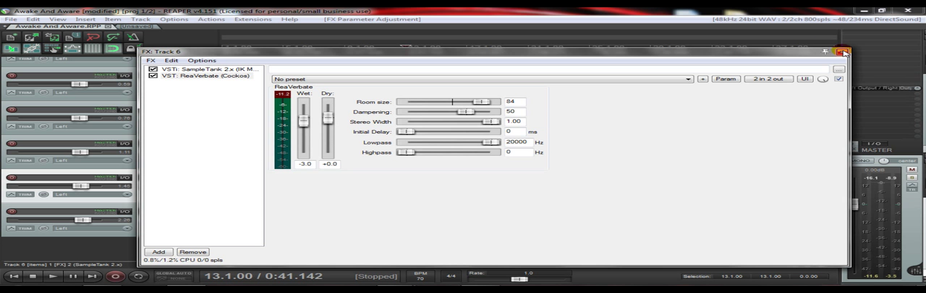
click(586, 89)
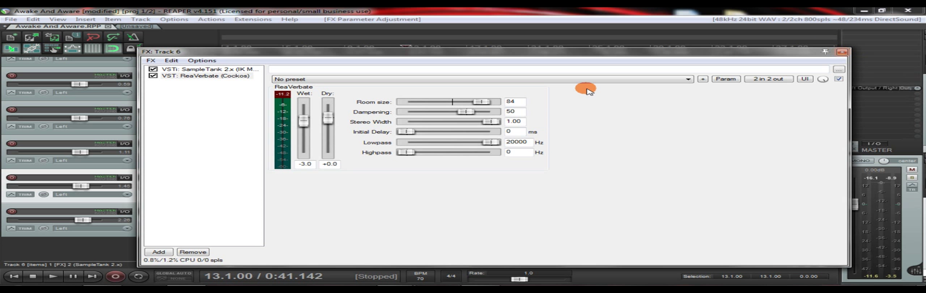